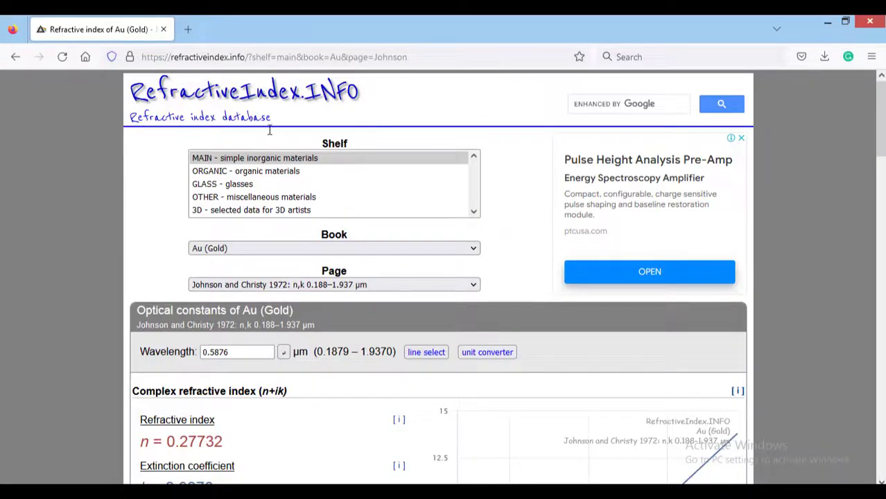
Select Si (Silicon) from the Book list on RefractiveIndex.INFO.
{"action": "left_click", "coordinate": [329, 248]}
{"action": "left_click_drag", "start_coordinate": [473, 274], "coordinate": [474, 407]}
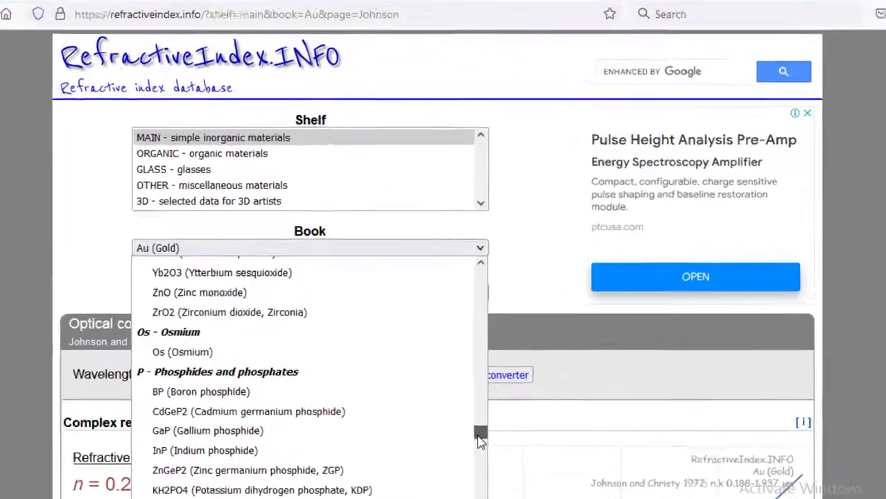
{"action": "left_click_drag", "start_coordinate": [481, 442], "coordinate": [480, 457]}
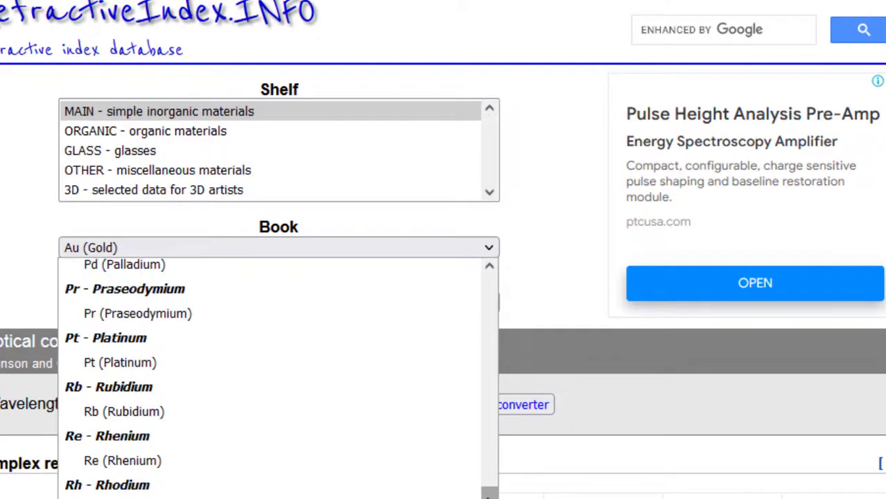
{"action": "left_click_drag", "start_coordinate": [489, 494], "coordinate": [489, 498]}
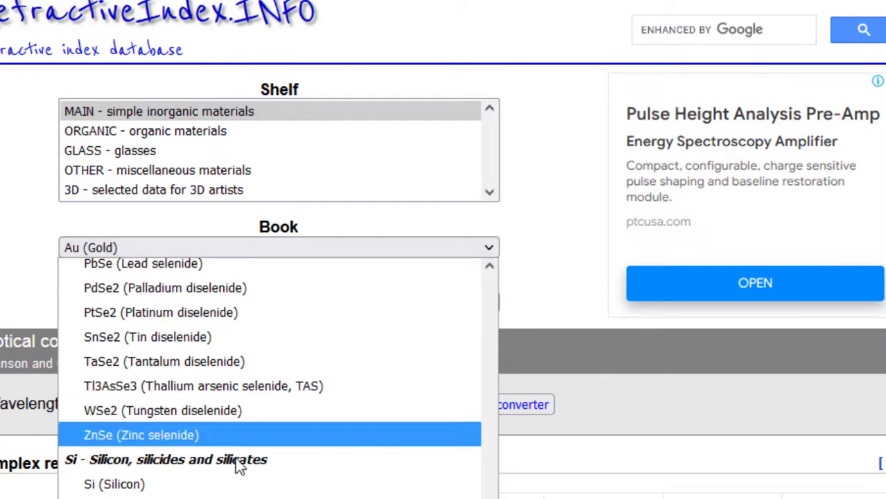
{"action": "left_click", "coordinate": [239, 484]}
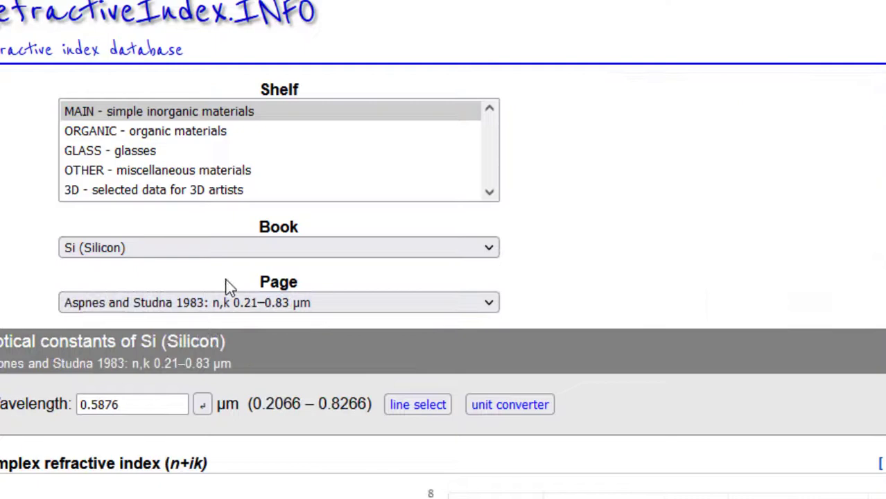
Pick the Jellison 1992 page and bring its n and k chart into view.
{"action": "left_click", "coordinate": [224, 307]}
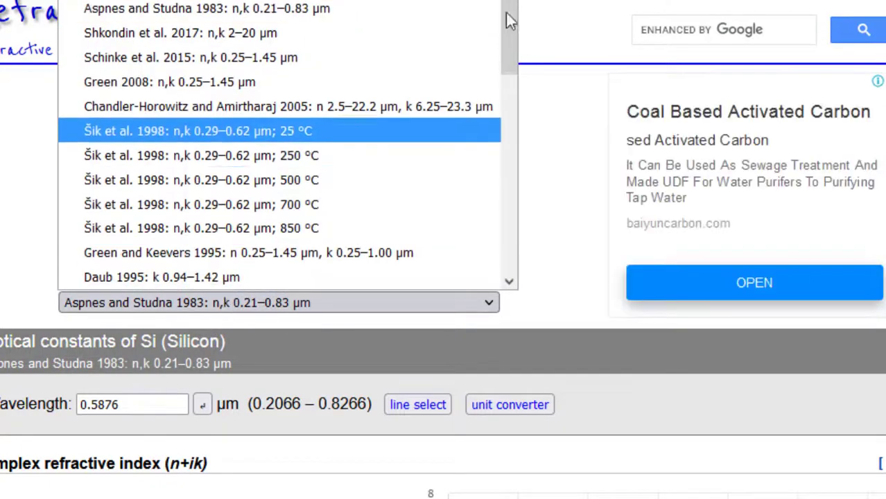
{"action": "left_click_drag", "start_coordinate": [509, 33], "coordinate": [515, 138]}
{"action": "left_click", "coordinate": [273, 150]}
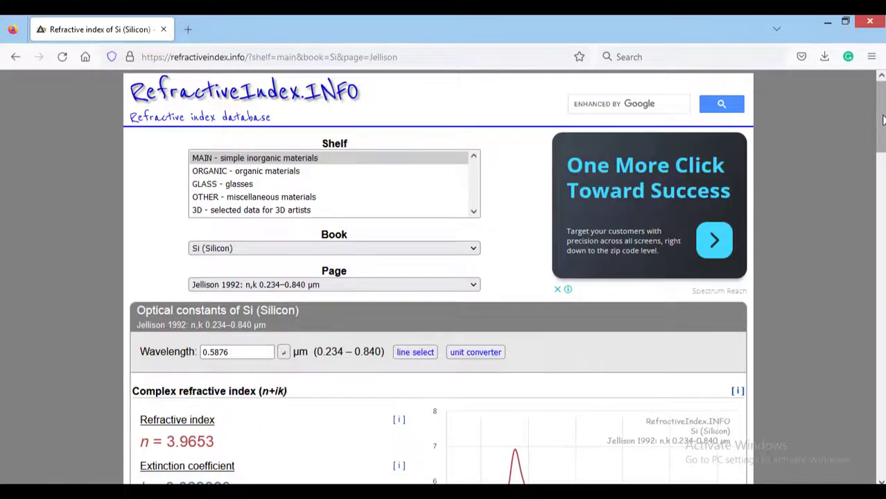
{"action": "left_click_drag", "start_coordinate": [883, 120], "coordinate": [883, 171]}
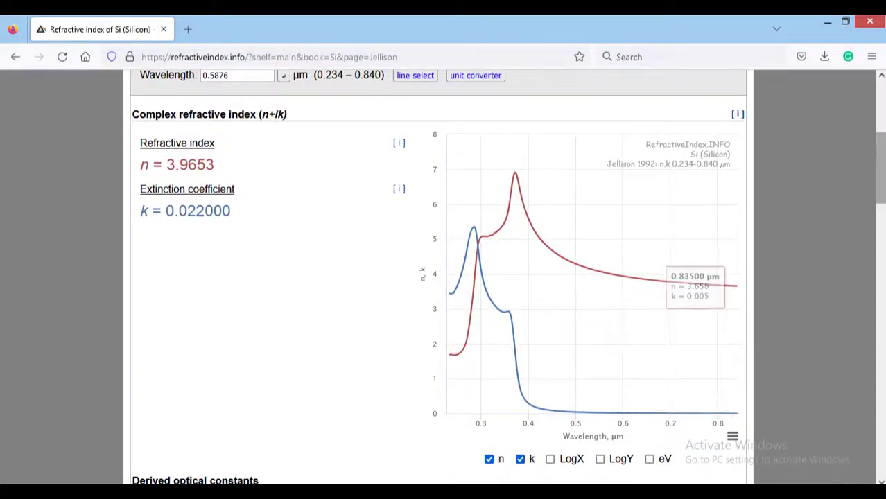
Download the Jellison 1992 silicon n/k data as a CSV - comma separated file.
{"action": "scroll", "coordinate": [881, 198], "scroll_direction": "down", "scroll_amount": 3}
{"action": "left_click_drag", "start_coordinate": [880, 203], "coordinate": [881, 232]}
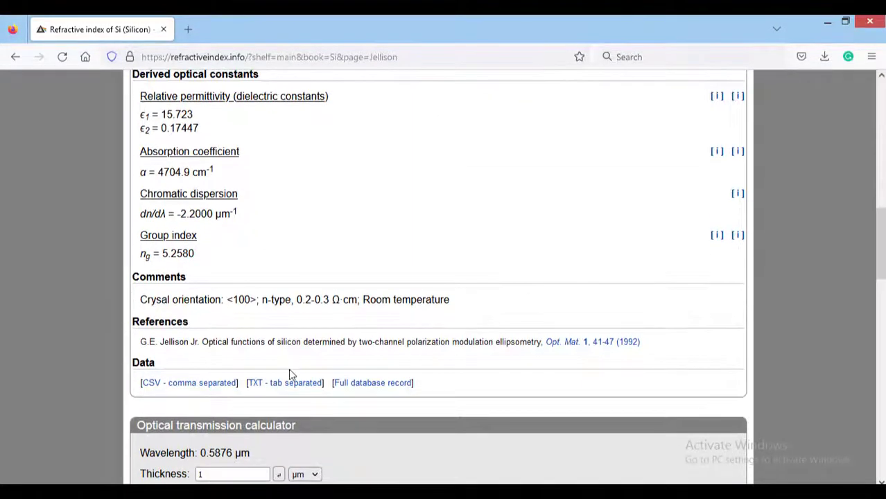
{"action": "left_click", "coordinate": [197, 390]}
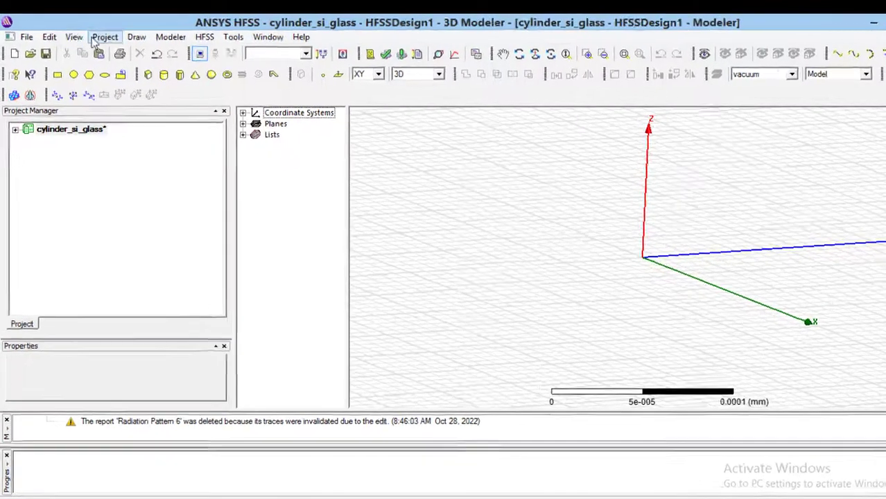
Import eps_si.tab from the Ensi folder as the project dataset $eps_si1.
{"action": "left_click", "coordinate": [99, 36]}
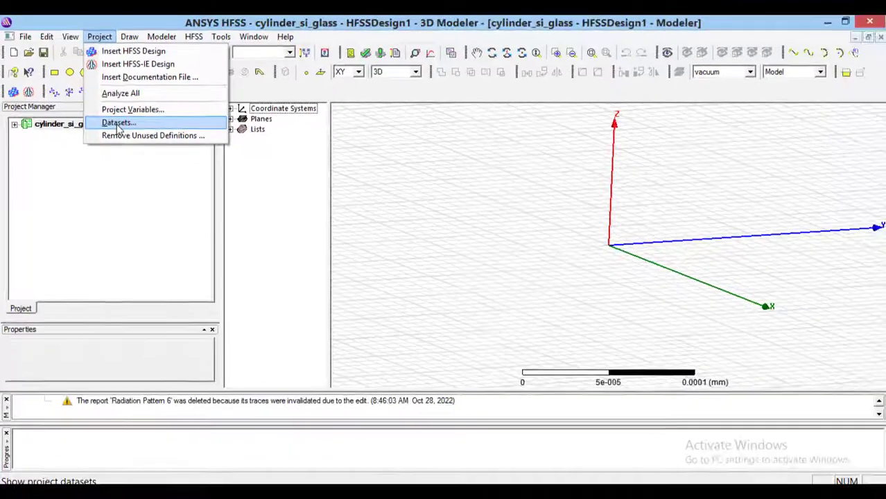
{"action": "left_click", "coordinate": [234, 213]}
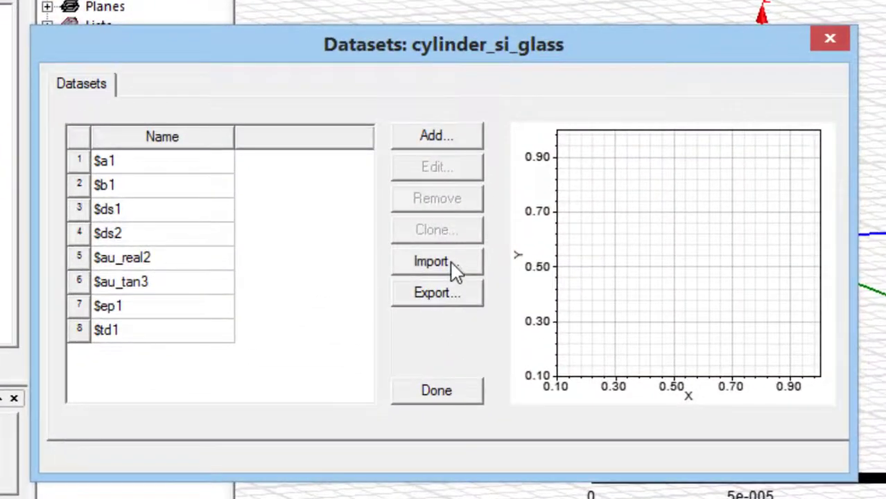
{"action": "left_click", "coordinate": [447, 256]}
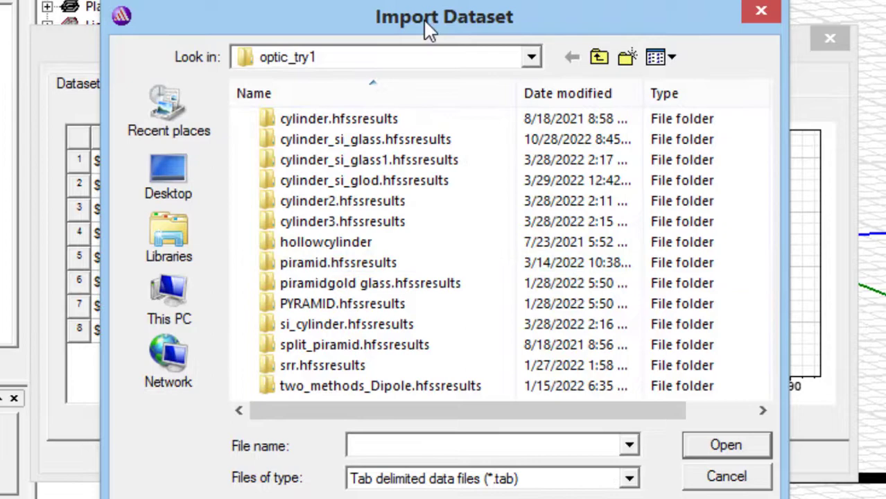
{"action": "left_click", "coordinate": [599, 58]}
{"action": "left_click", "coordinate": [599, 58]}
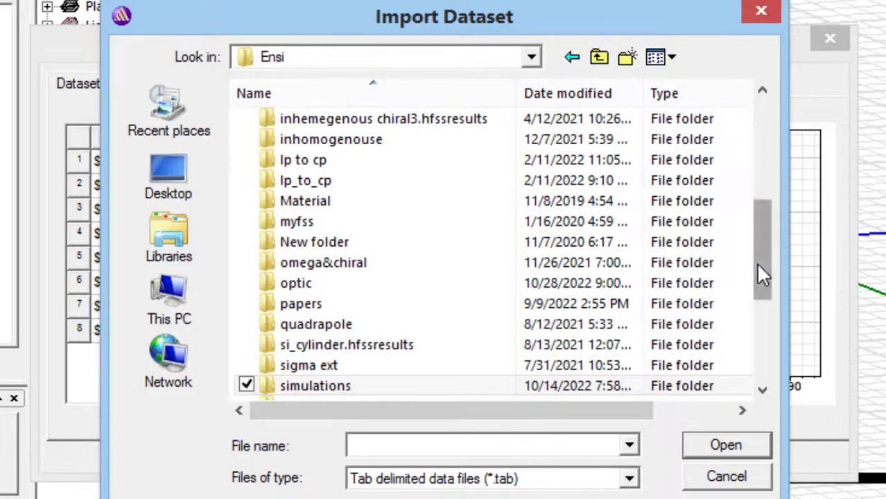
{"action": "left_click_drag", "start_coordinate": [761, 274], "coordinate": [763, 382]}
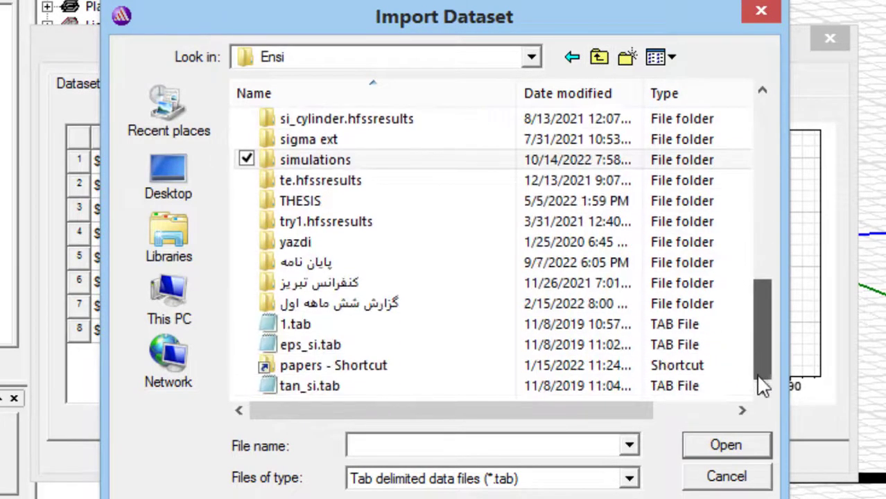
{"action": "left_click", "coordinate": [351, 346]}
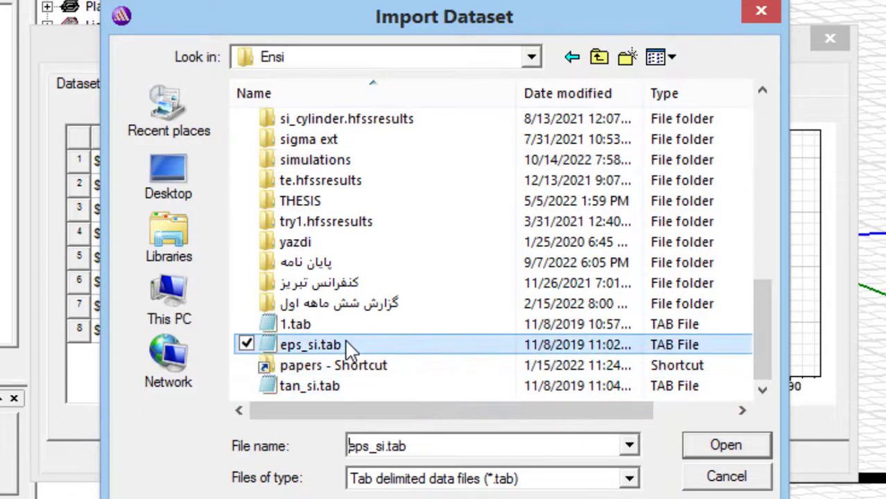
{"action": "left_click", "coordinate": [714, 449]}
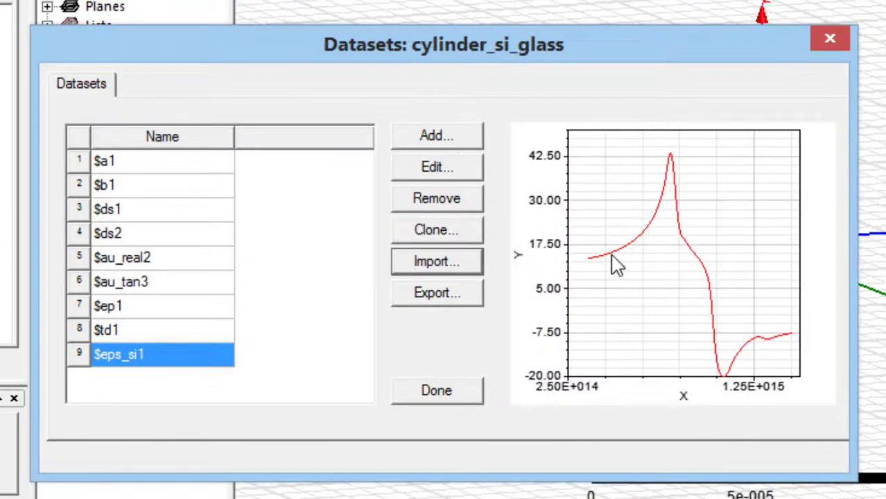
Import tan_si.tab as the dataset $tan_si1 and close the Datasets manager.
{"action": "left_click", "coordinate": [437, 272]}
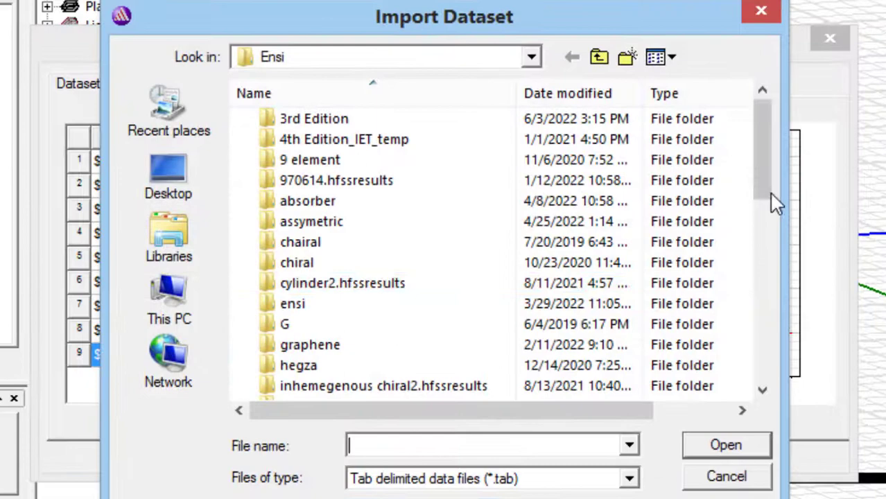
{"action": "left_click_drag", "start_coordinate": [768, 195], "coordinate": [764, 376]}
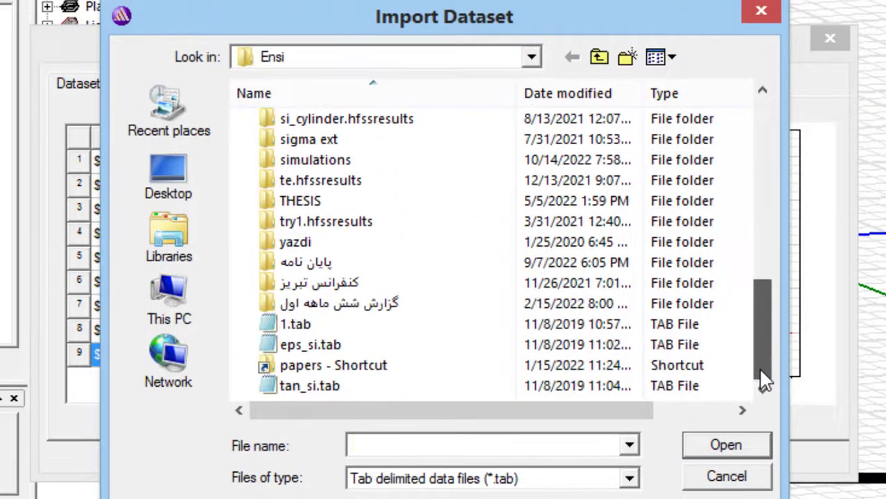
{"action": "left_click", "coordinate": [294, 386]}
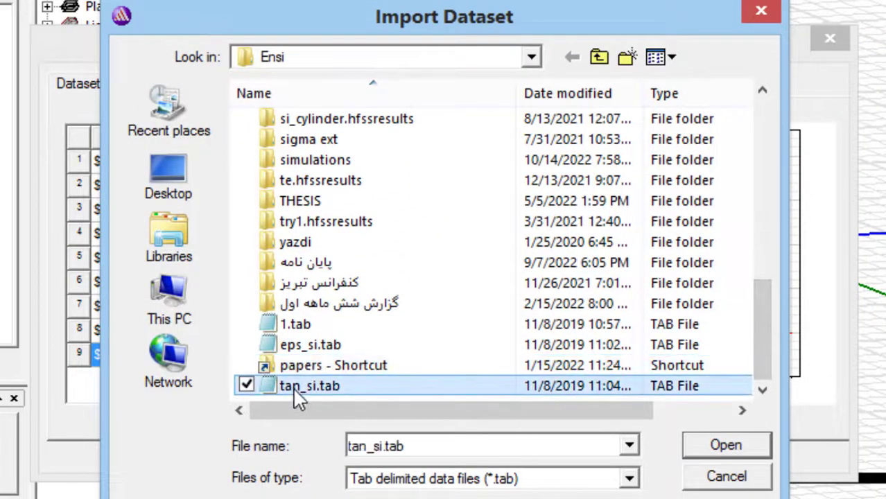
{"action": "left_click", "coordinate": [725, 447]}
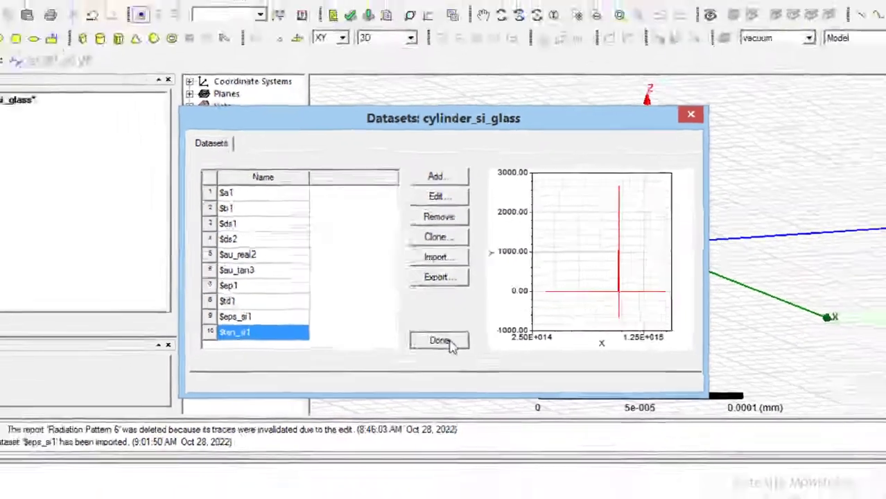
{"action": "left_click", "coordinate": [441, 340]}
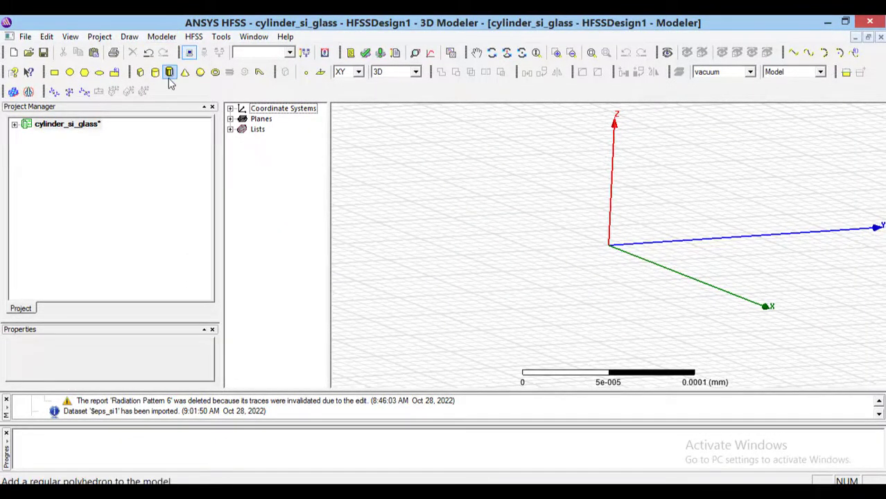
Draw a sphere, Sphere1, centred at the origin.
{"action": "left_click", "coordinate": [201, 77]}
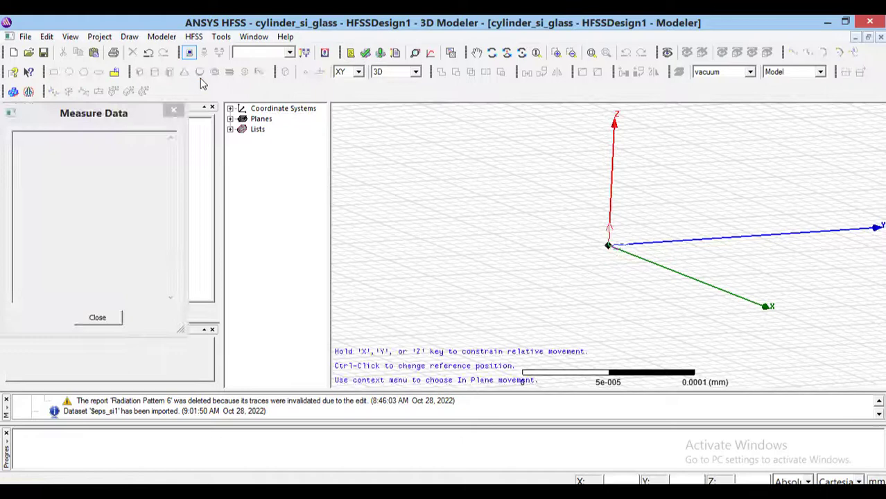
{"action": "left_click", "coordinate": [608, 246]}
{"action": "left_click", "coordinate": [622, 233]}
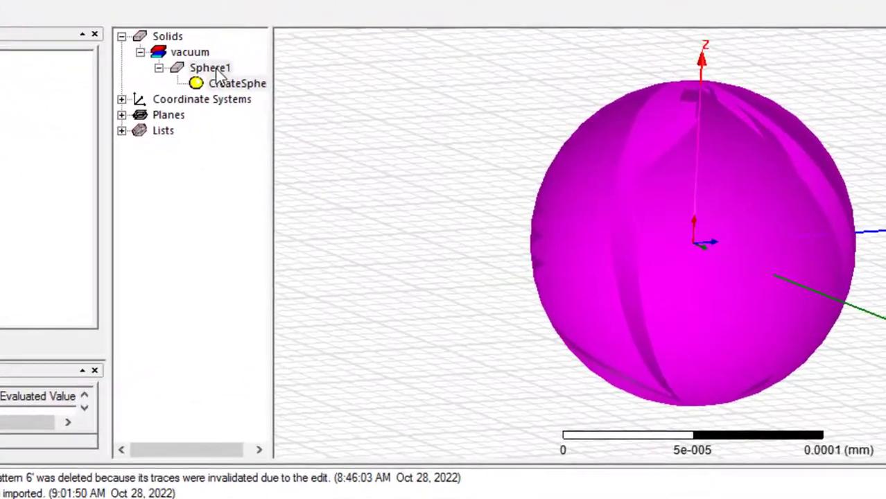
Open Sphere1's properties and choose Edit... in its Material dropdown.
{"action": "left_click", "coordinate": [292, 131]}
{"action": "double_click", "coordinate": [215, 69]}
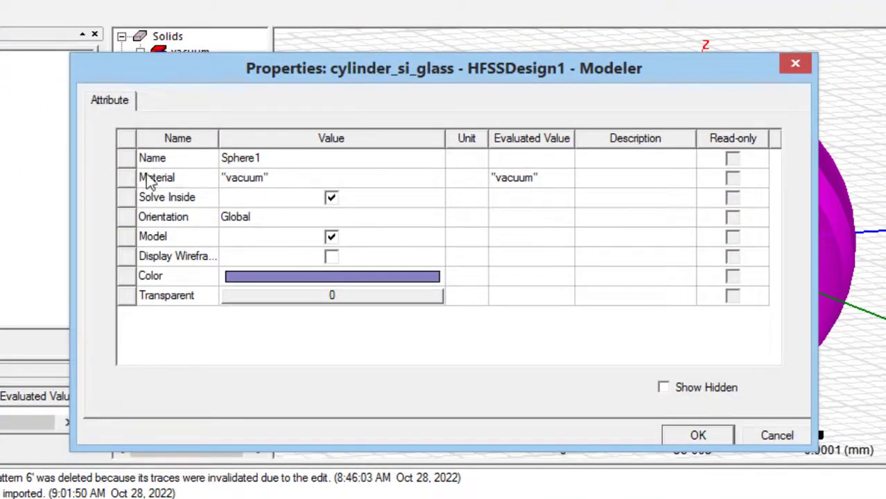
{"action": "left_click", "coordinate": [237, 186]}
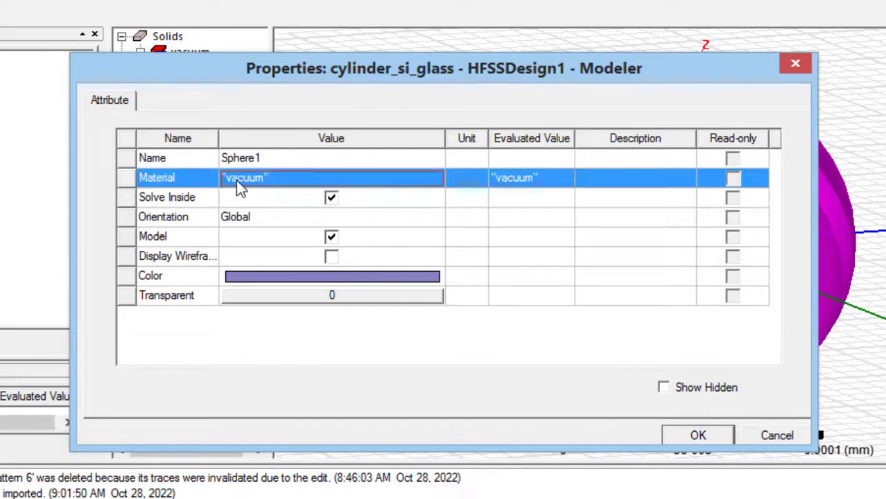
{"action": "left_click", "coordinate": [240, 186]}
{"action": "left_click_drag", "start_coordinate": [443, 247], "coordinate": [443, 208]}
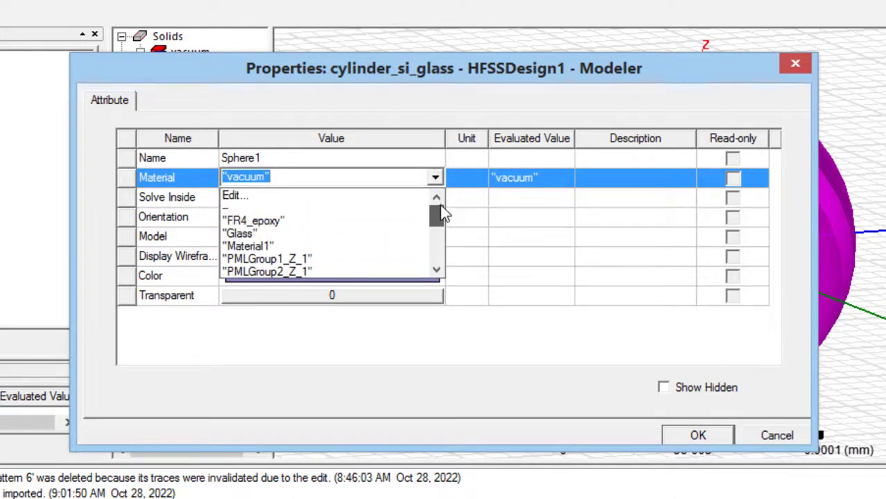
Add a new material, Material2, and open its frequency dependency setup.
{"action": "left_click", "coordinate": [351, 200]}
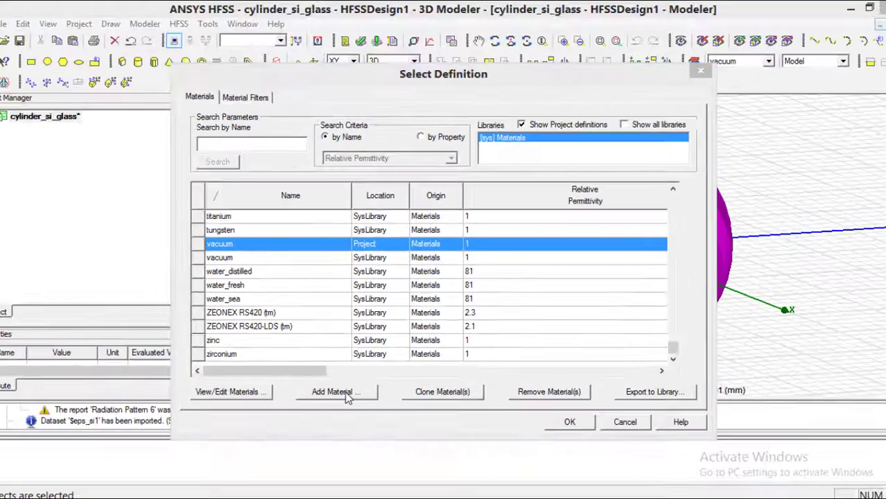
{"action": "left_click", "coordinate": [297, 453]}
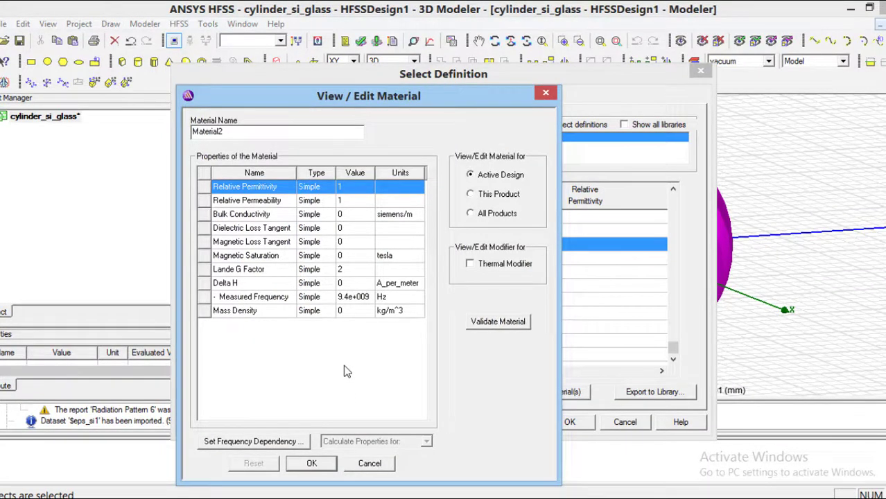
{"action": "left_click", "coordinate": [276, 444]}
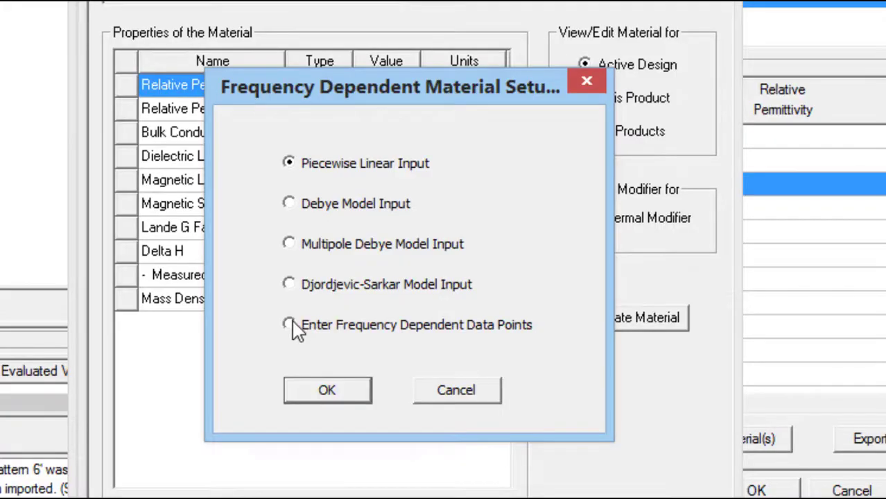
Choose frequency-dependent data points and make permittivity and loss tangent frequency dependent.
{"action": "left_click", "coordinate": [290, 326]}
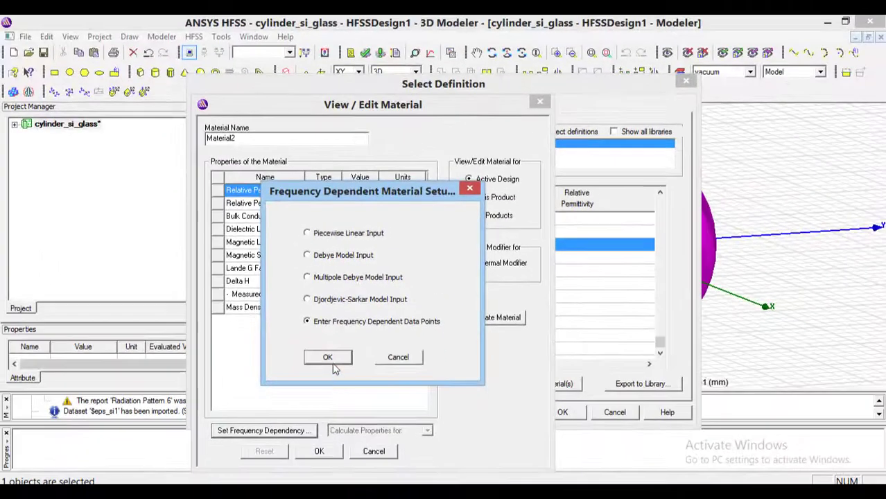
{"action": "left_click", "coordinate": [242, 437]}
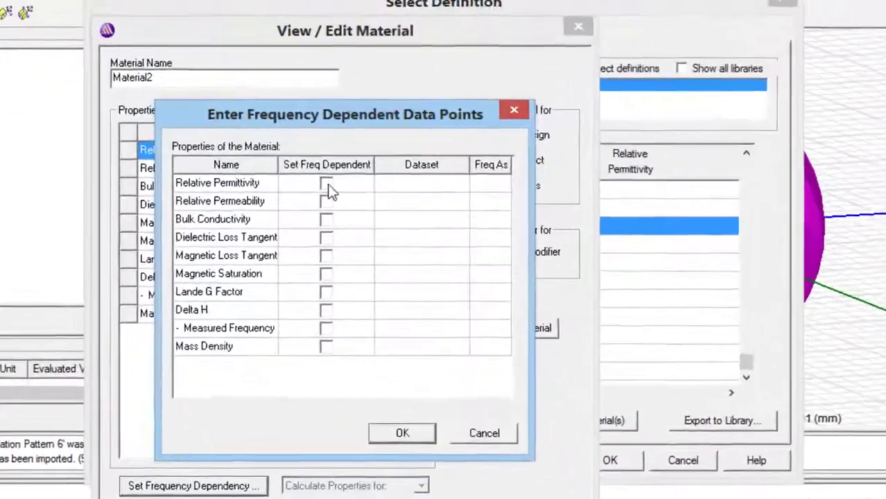
{"action": "left_click", "coordinate": [359, 214]}
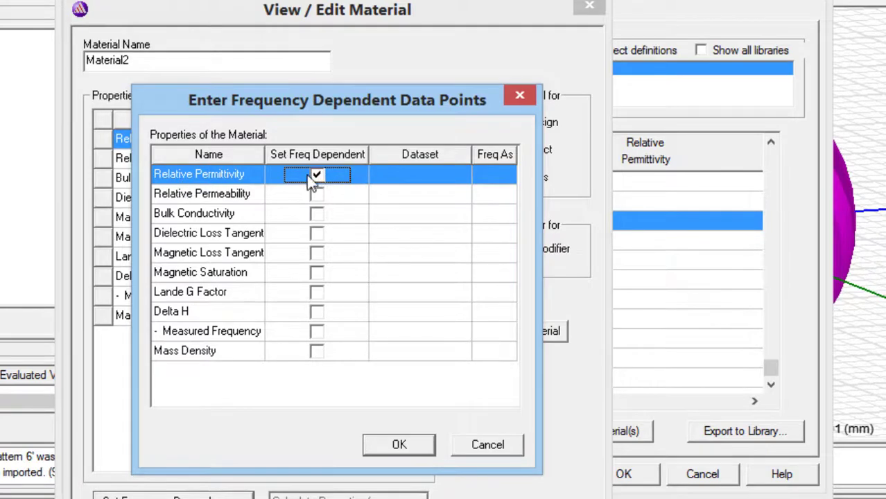
{"action": "left_click", "coordinate": [316, 233]}
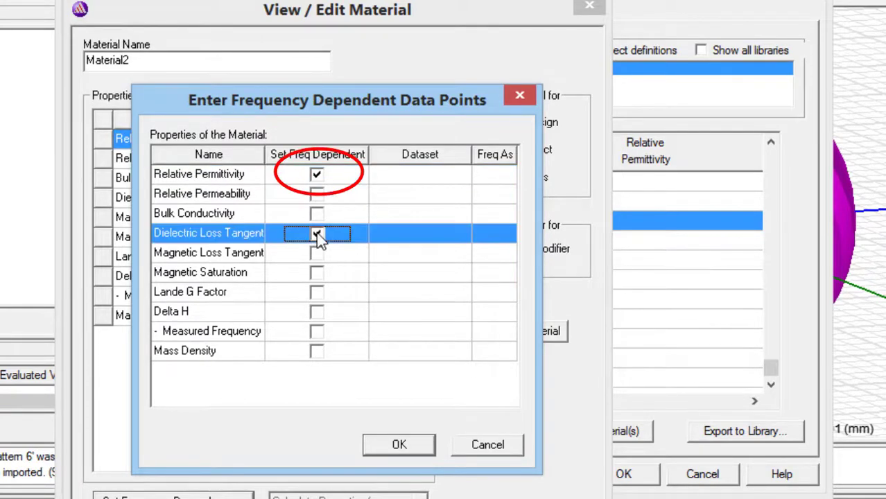
Assign $eps_si1 to relative permittivity and $tan_si1 to dielectric loss tangent.
{"action": "left_click", "coordinate": [405, 177]}
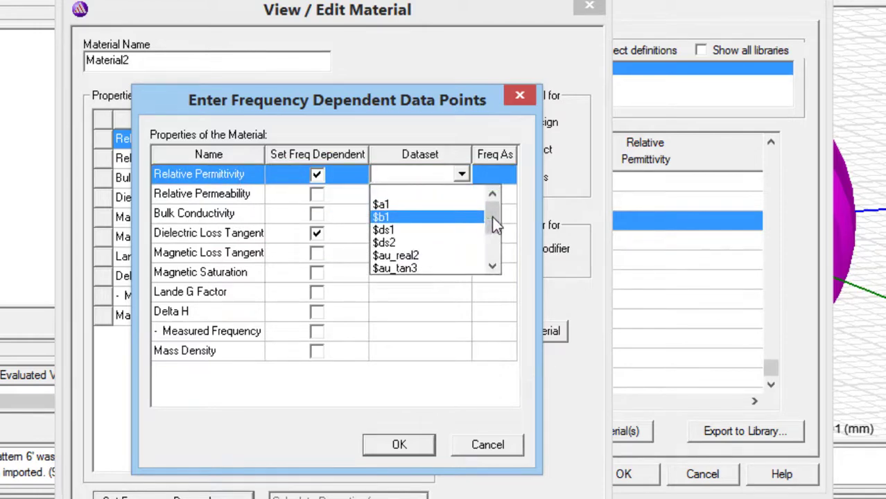
{"action": "left_click_drag", "start_coordinate": [495, 226], "coordinate": [495, 251]}
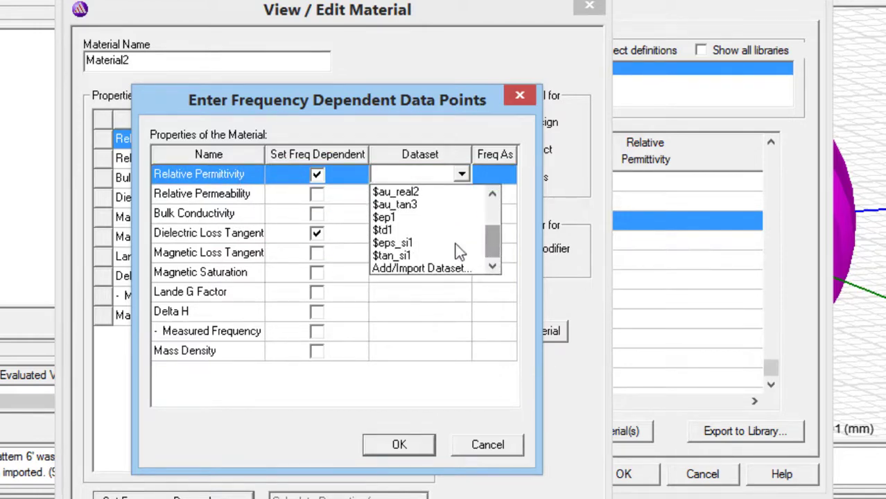
{"action": "left_click", "coordinate": [432, 243]}
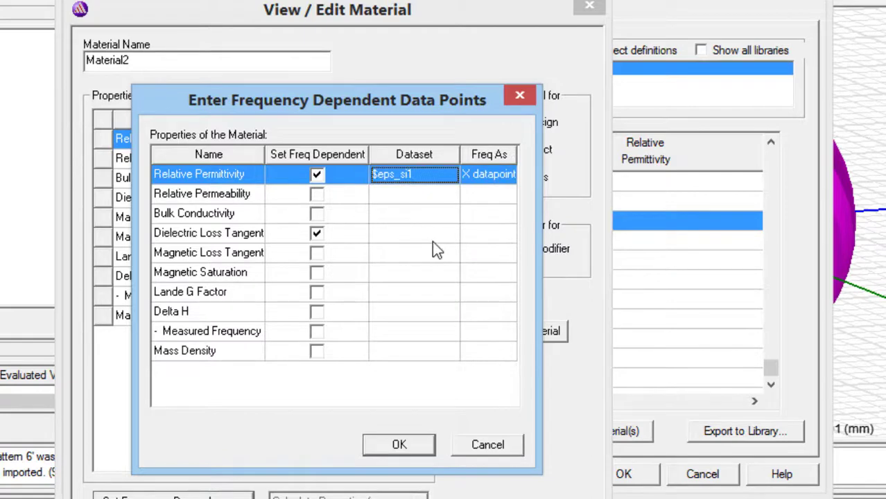
{"action": "left_click", "coordinate": [391, 236]}
{"action": "left_click", "coordinate": [392, 234]}
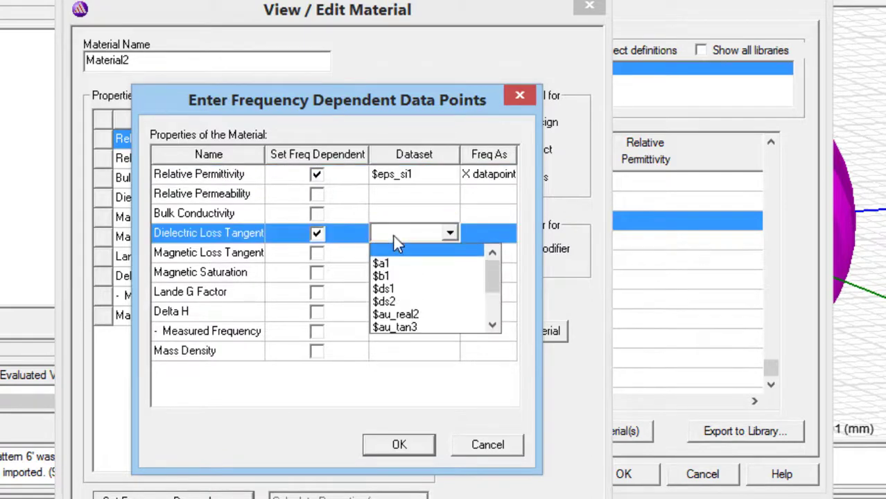
{"action": "left_click", "coordinate": [493, 326]}
{"action": "left_click", "coordinate": [493, 326]}
{"action": "left_click", "coordinate": [492, 326]}
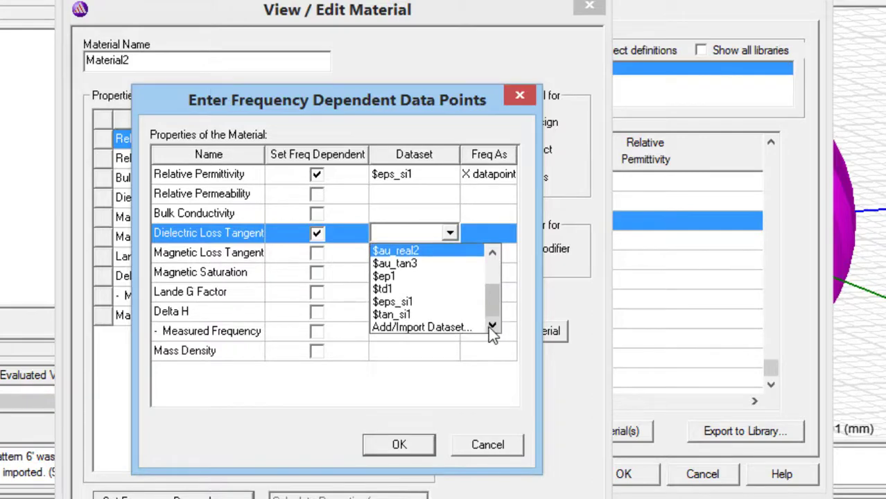
{"action": "left_click", "coordinate": [427, 317]}
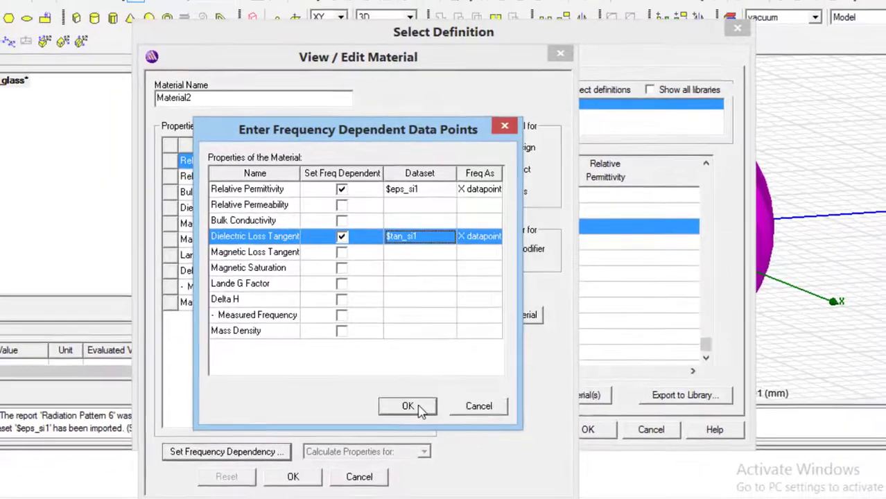
{"action": "left_click", "coordinate": [408, 407]}
Rename Material2 to my_silicone, save it, and assign it to Sphere1.
{"action": "double_click", "coordinate": [226, 98]}
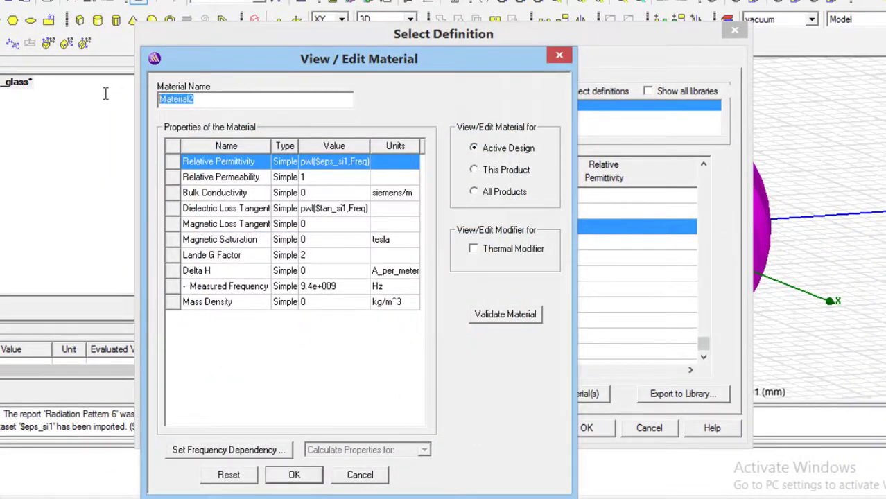
{"action": "type", "text": "silicone"}
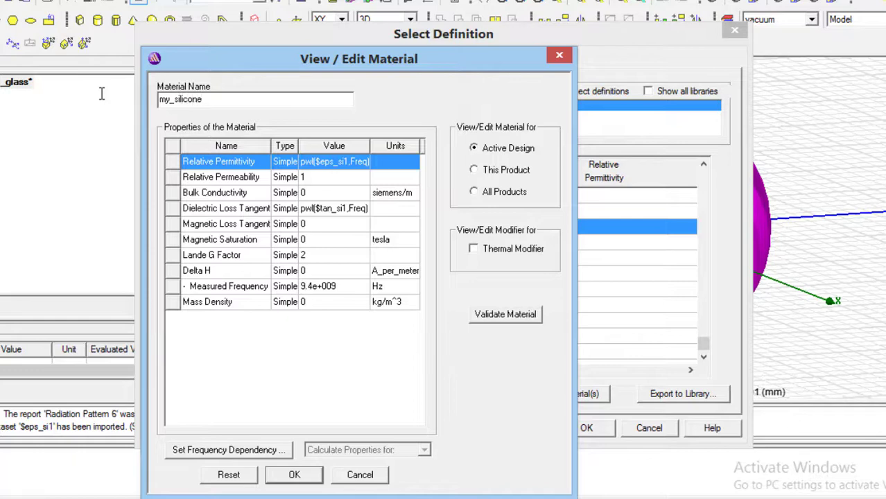
{"action": "left_click", "coordinate": [295, 476]}
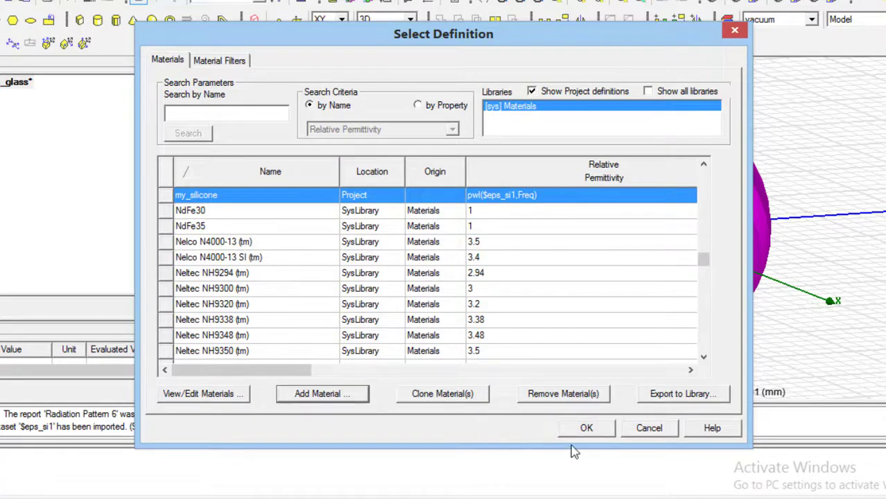
{"action": "left_click", "coordinate": [586, 428]}
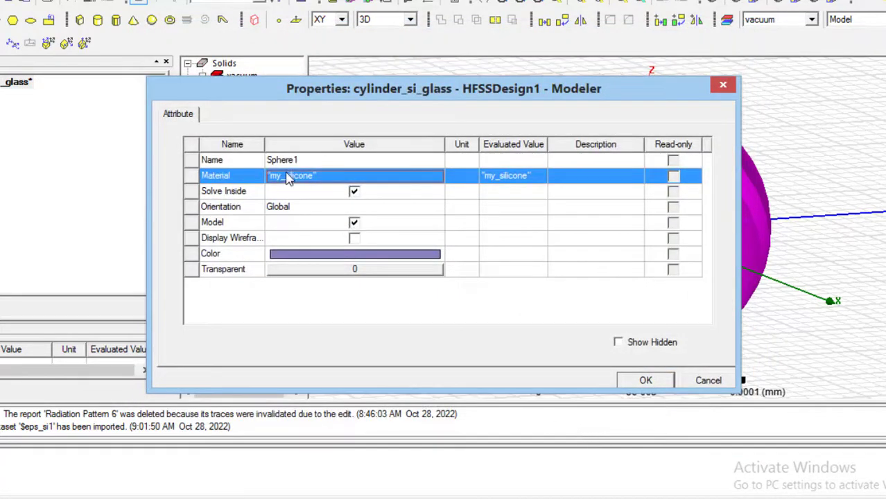
{"action": "left_click", "coordinate": [629, 383]}
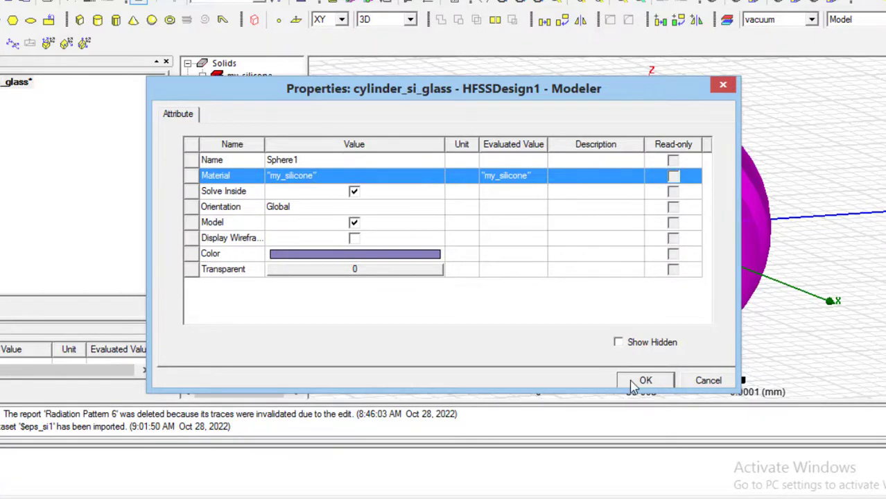